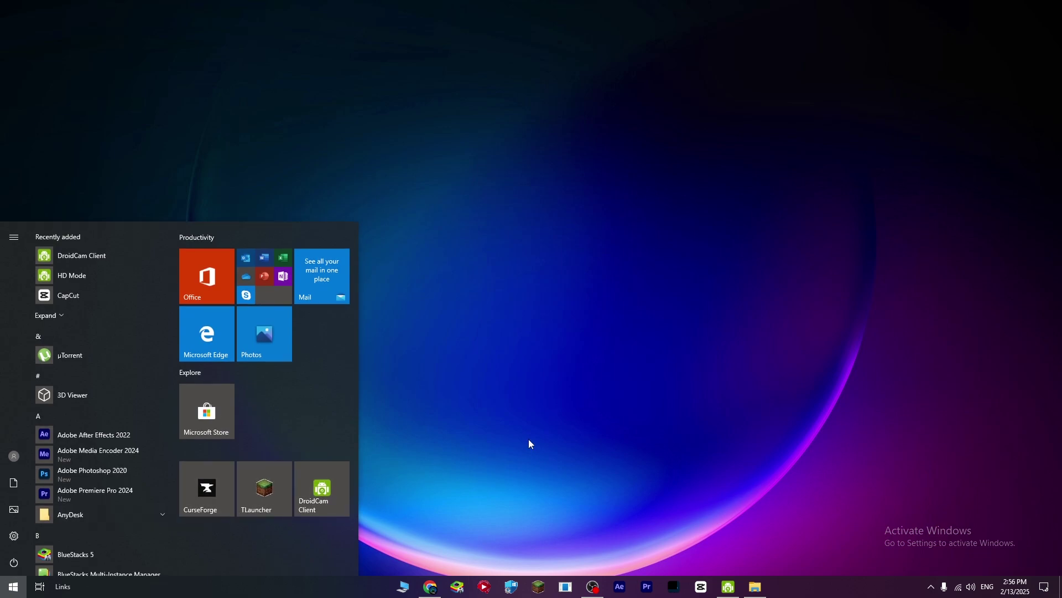
click(529, 443)
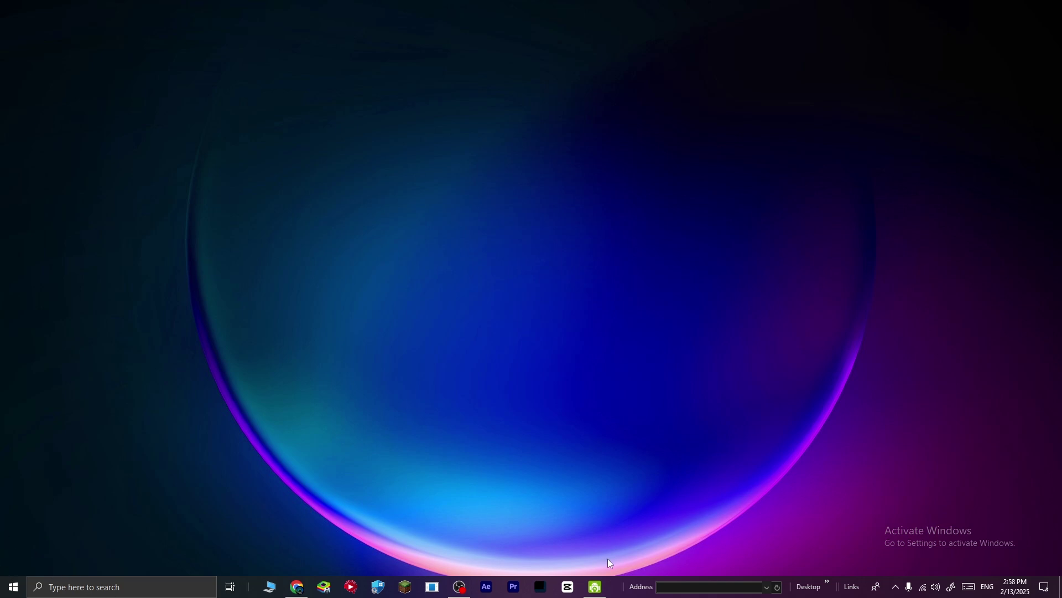
Remove the Address and Desktop toolbars from the taskbar.
right_click(615, 587)
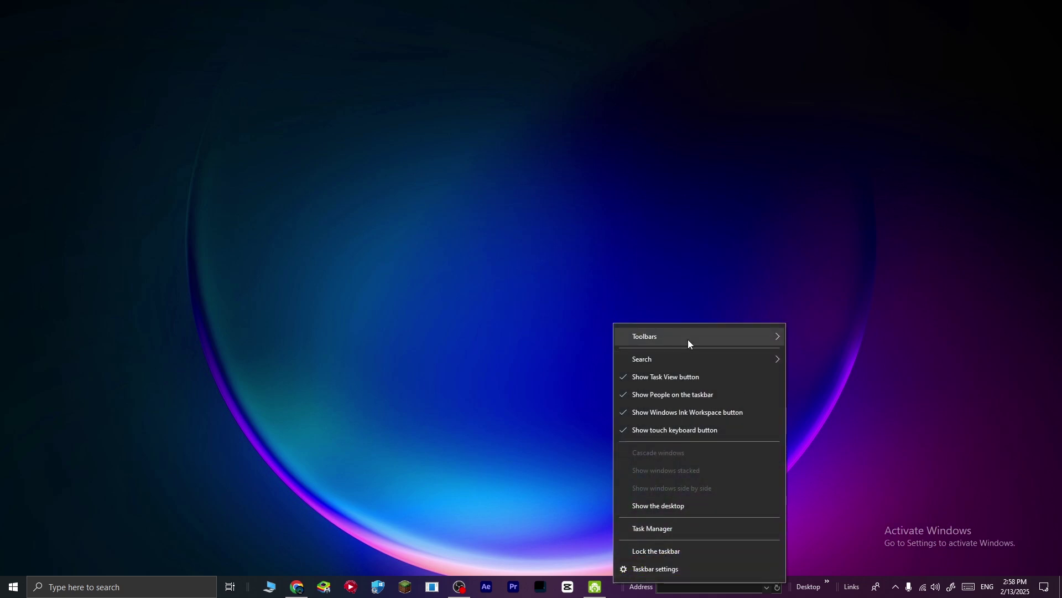
mouse_move(688, 339)
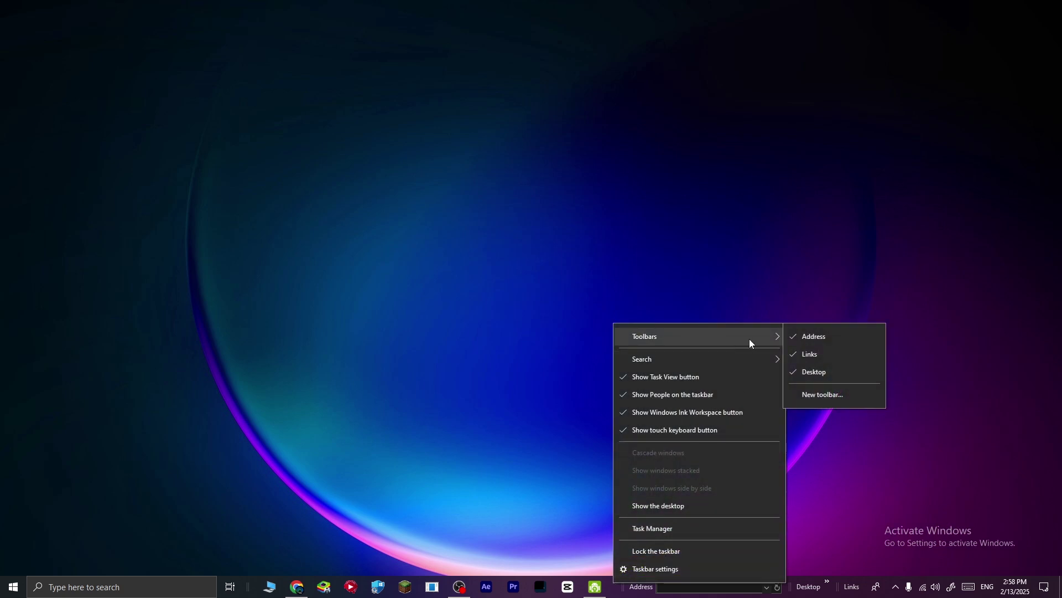
click(834, 337)
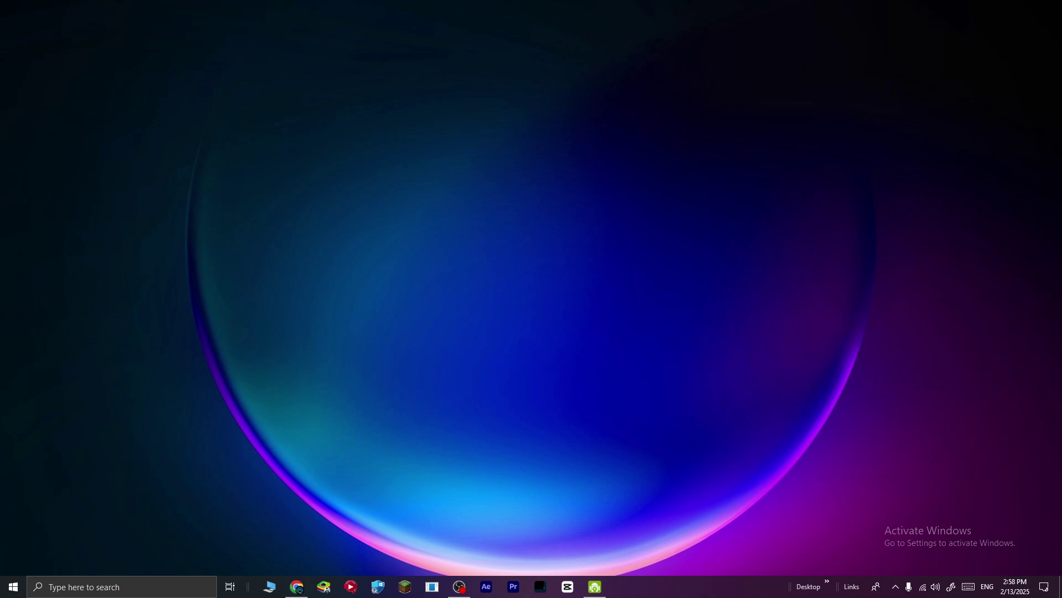
right_click(668, 587)
mouse_move(769, 355)
click(882, 386)
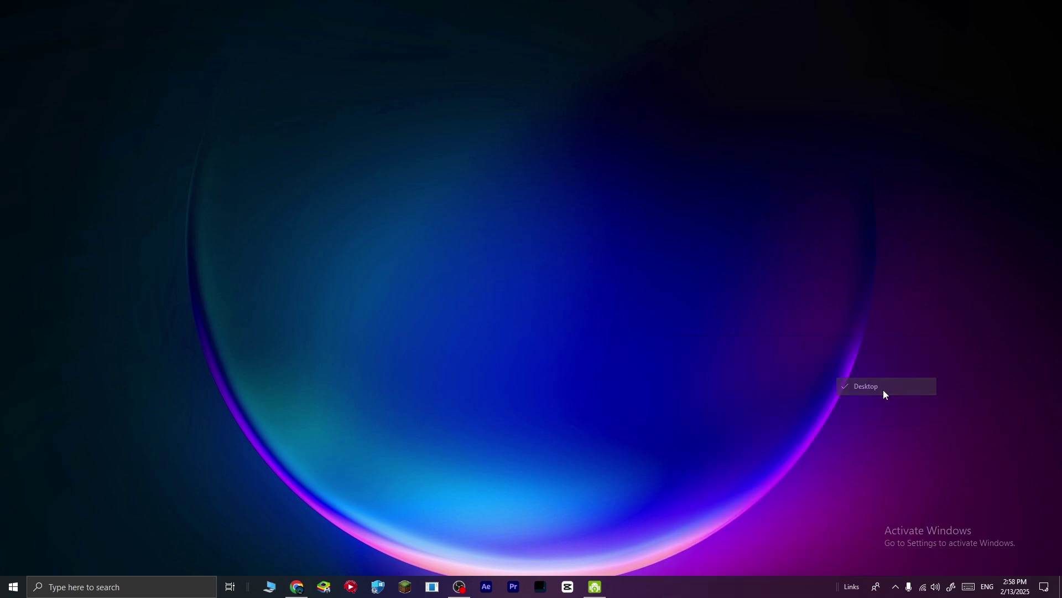
Set the taskbar search to Hidden.
right_click(750, 587)
mouse_move(912, 348)
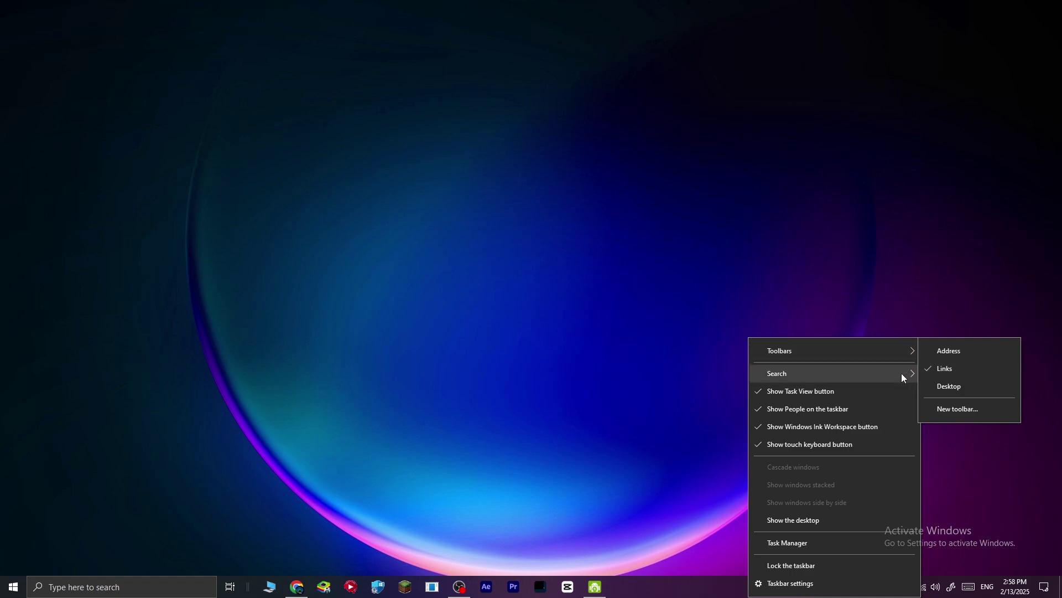
mouse_move(903, 378)
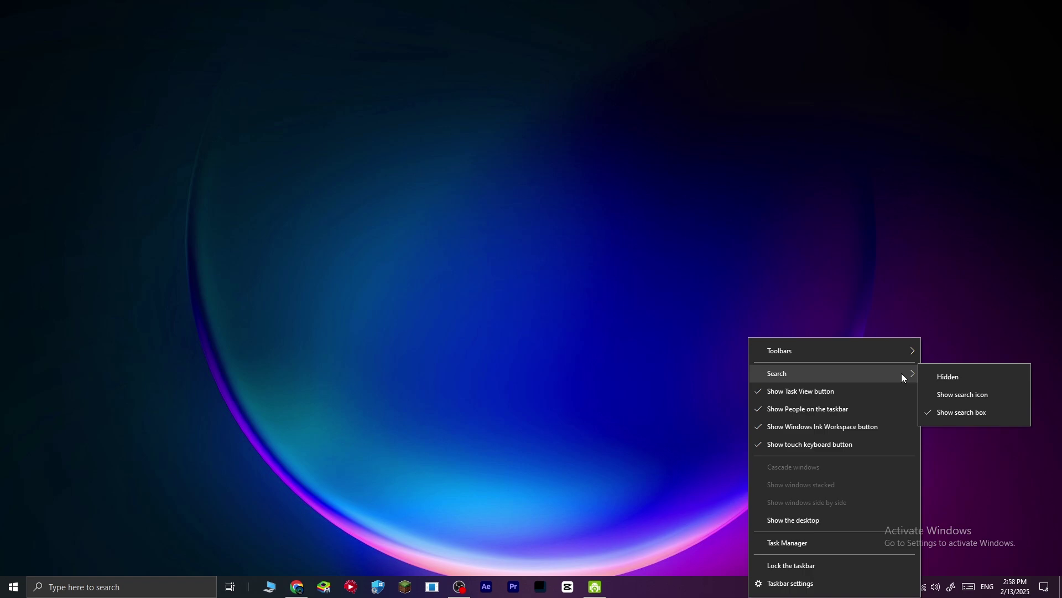
click(945, 377)
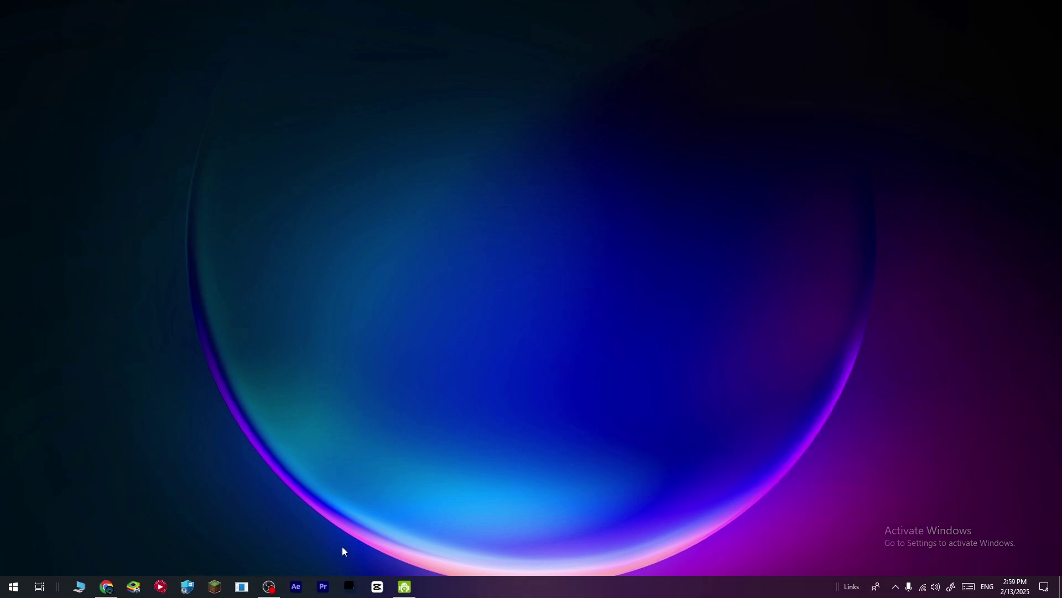
Set the taskbar search to show only the search icon.
right_click(513, 587)
mouse_move(651, 367)
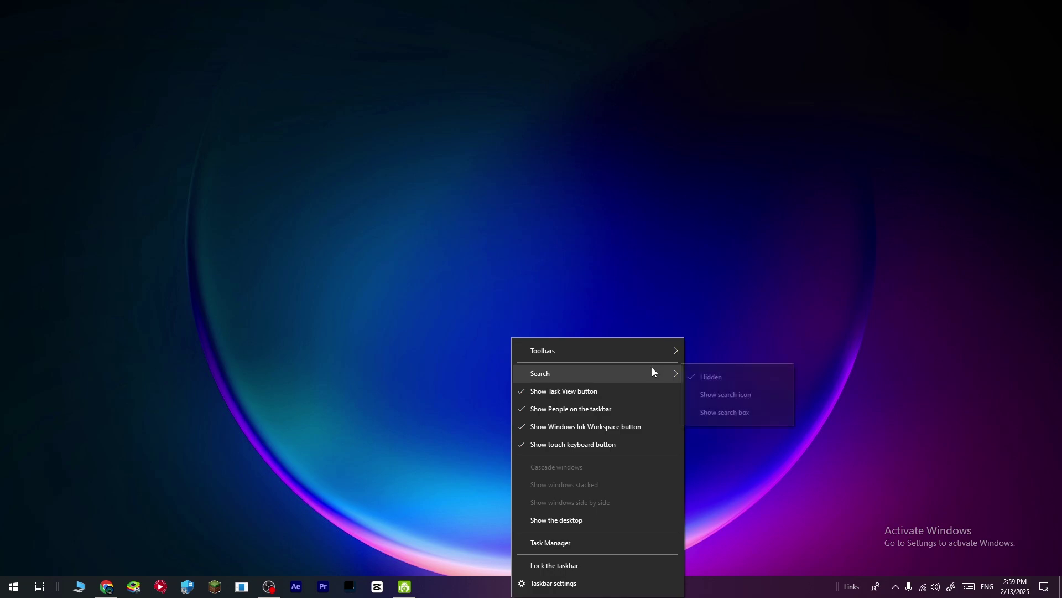
click(757, 394)
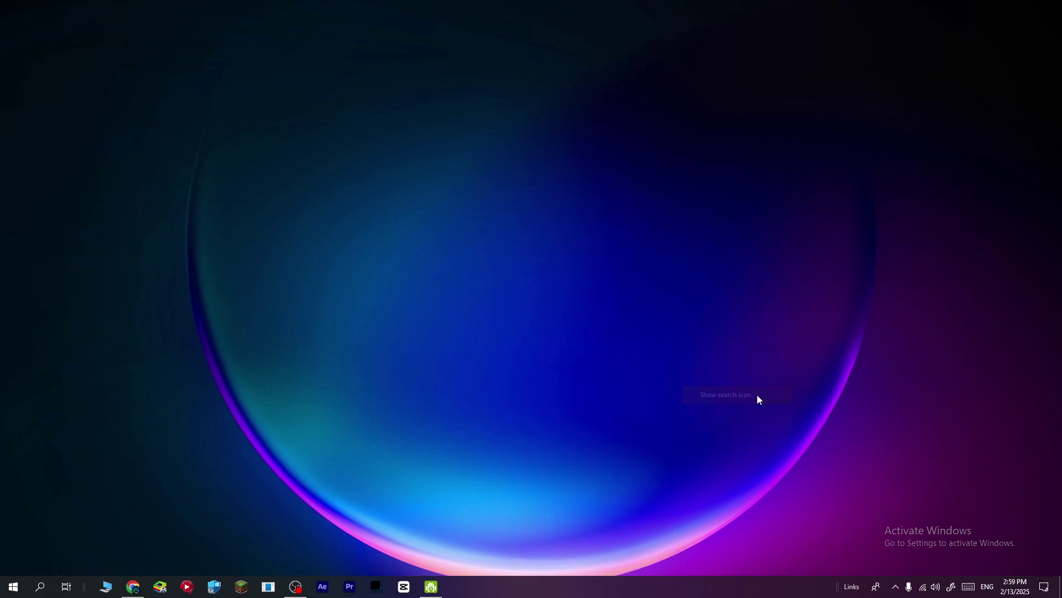
Try searching directly from the Start menu with the sample text "gregsd", clear it and close the search.
right_click(561, 587)
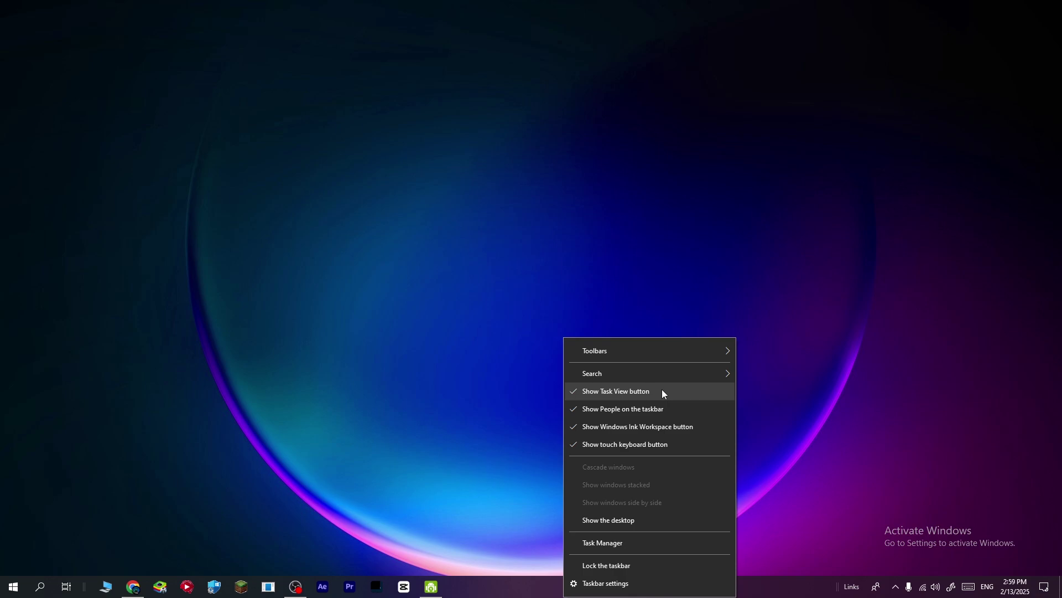
click(496, 317)
key(super)
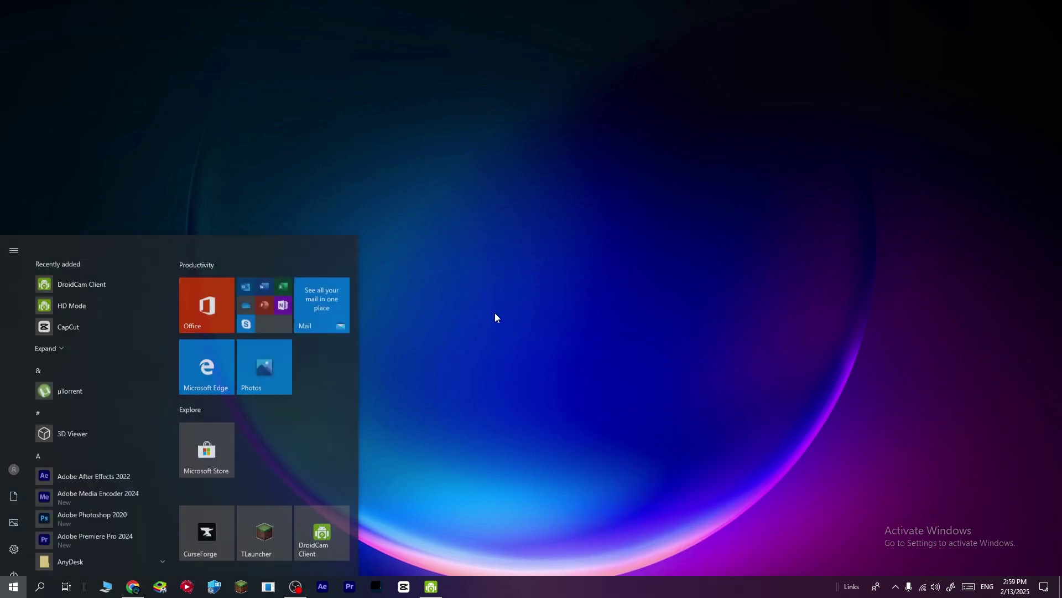
text(gregsd)
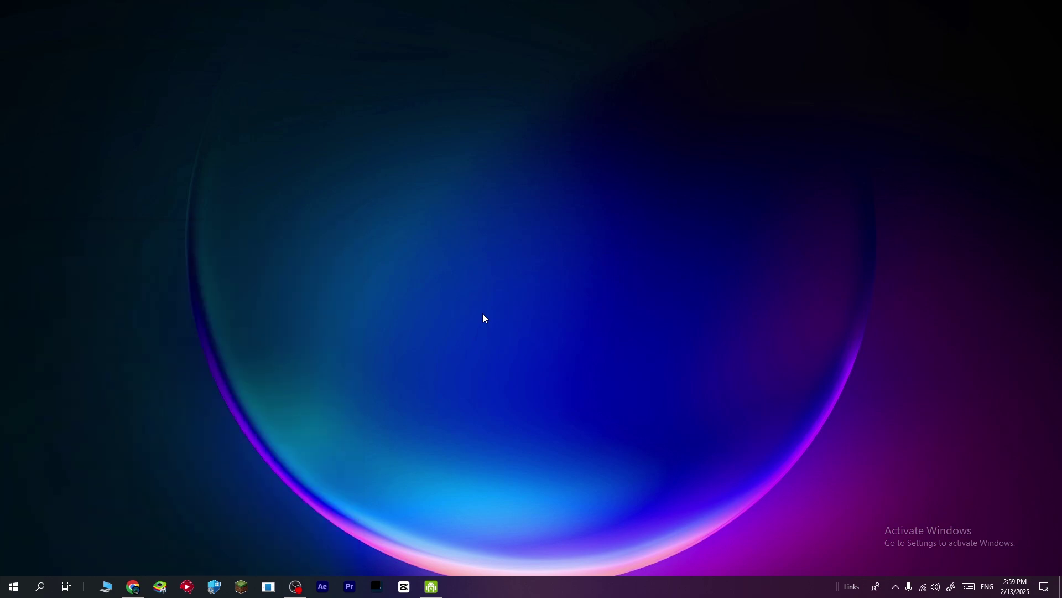
key(BackSpace)
key(BackSpace)
key(BackSpace)
key(BackSpace)
key(BackSpace)
key(BackSpace)
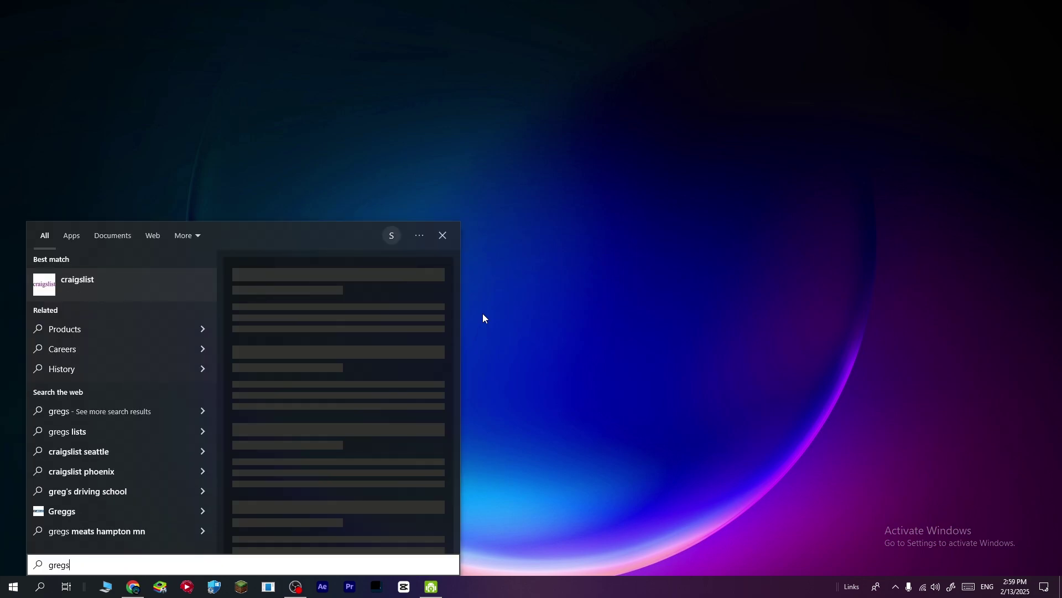
click(589, 351)
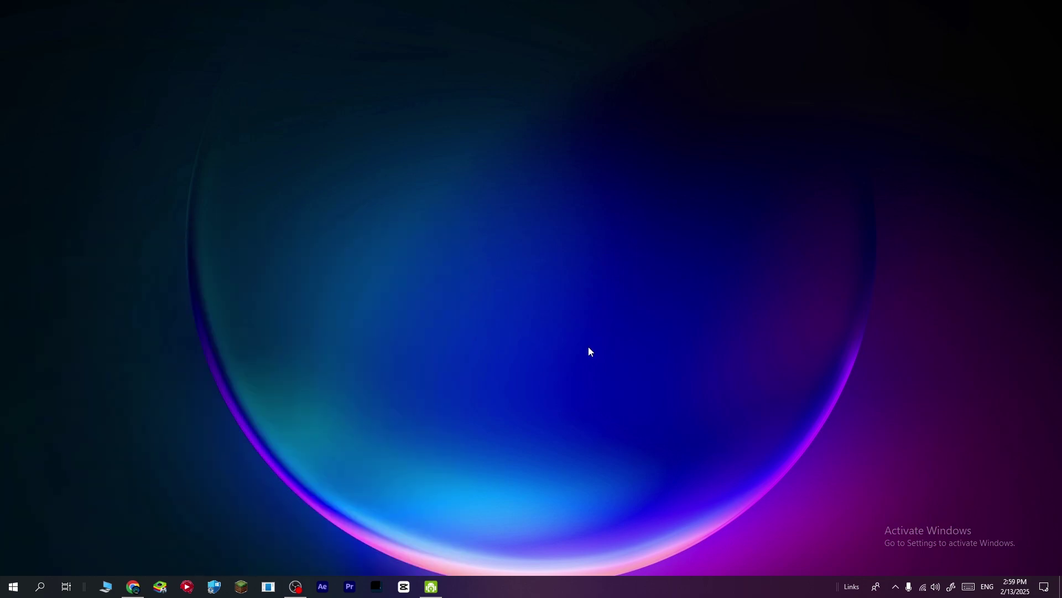
Hide the Task View button and the People button from the taskbar.
right_click(671, 591)
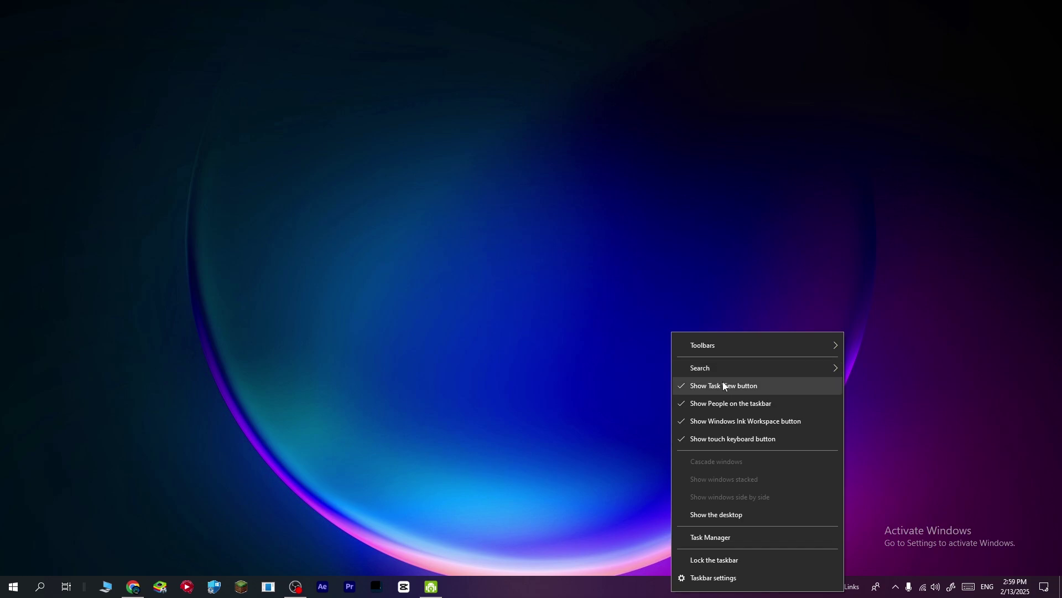
click(778, 386)
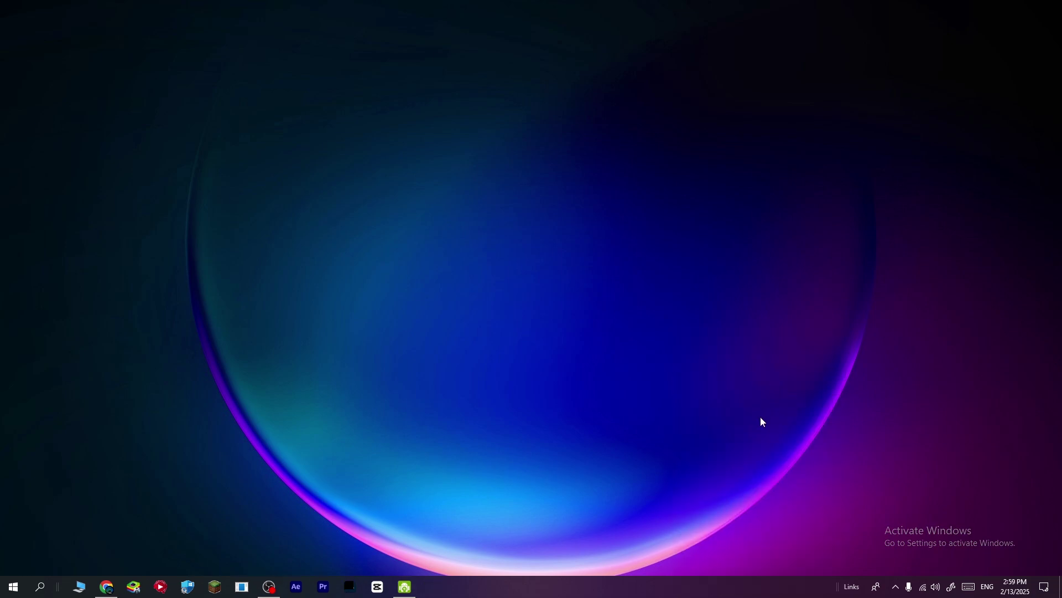
right_click(662, 588)
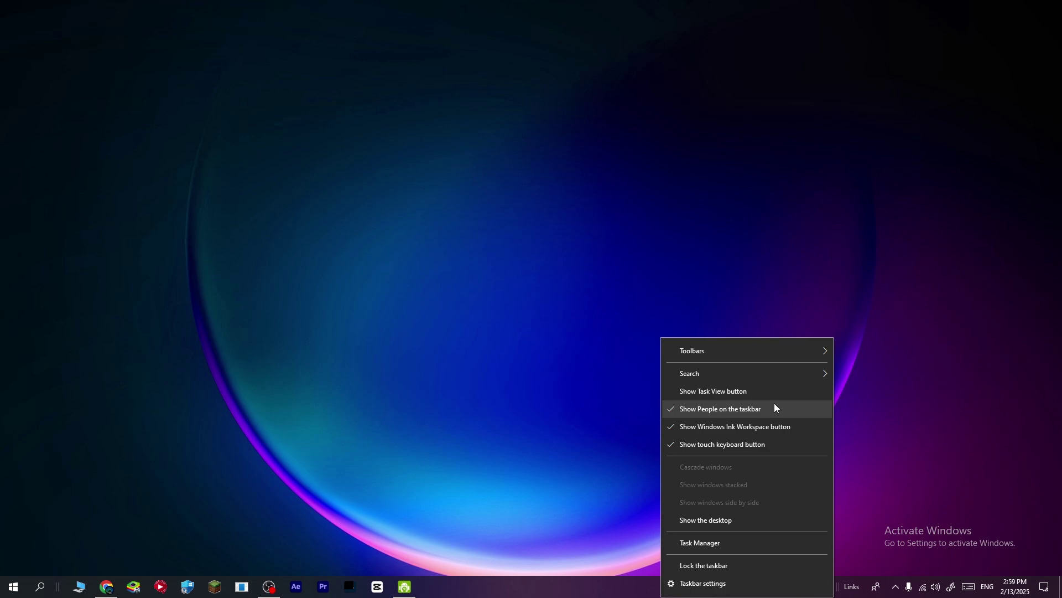
click(774, 408)
Show the Task View button on the taskbar again.
right_click(698, 588)
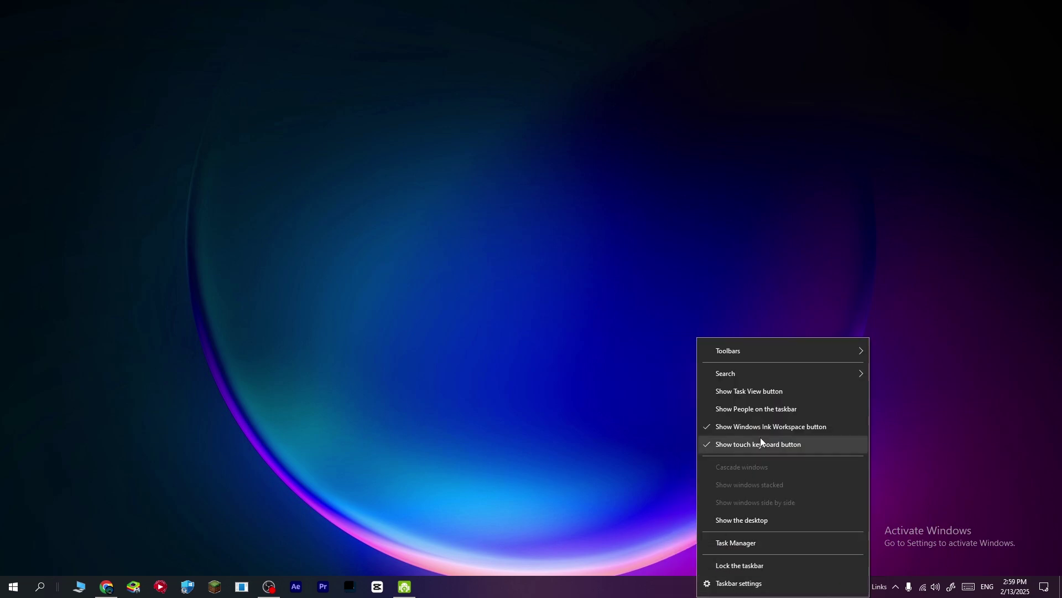
click(795, 391)
Hide the Windows Ink Workspace button and the touch keyboard button from the taskbar.
right_click(706, 588)
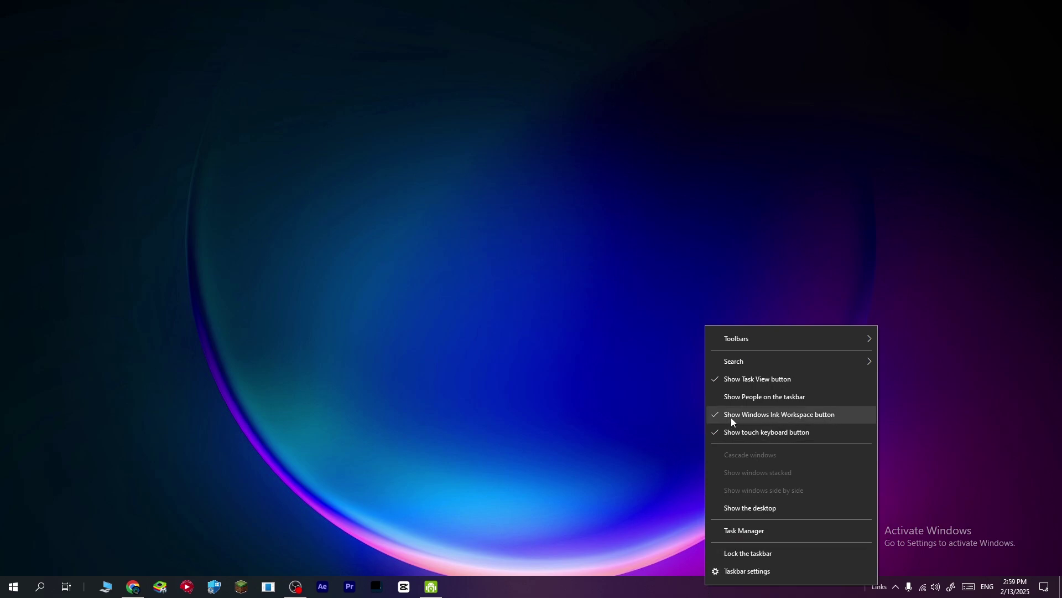
click(841, 414)
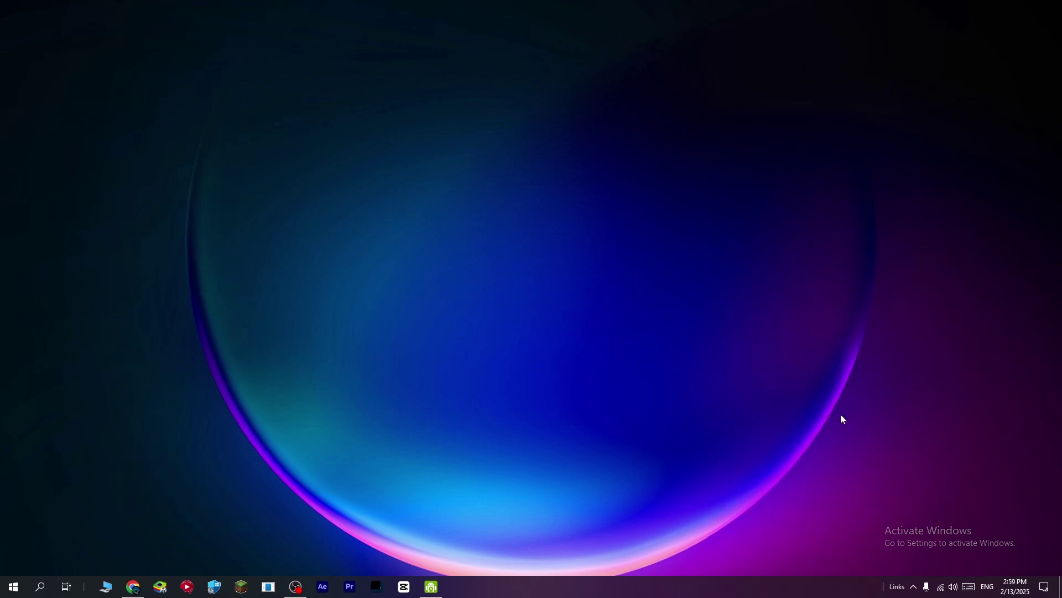
right_click(738, 587)
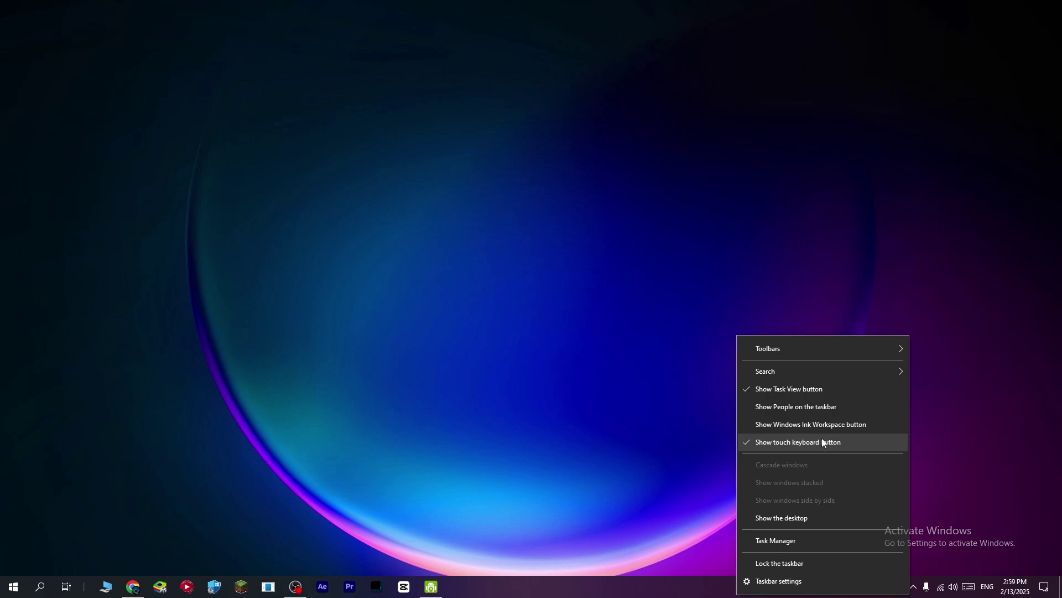
click(857, 439)
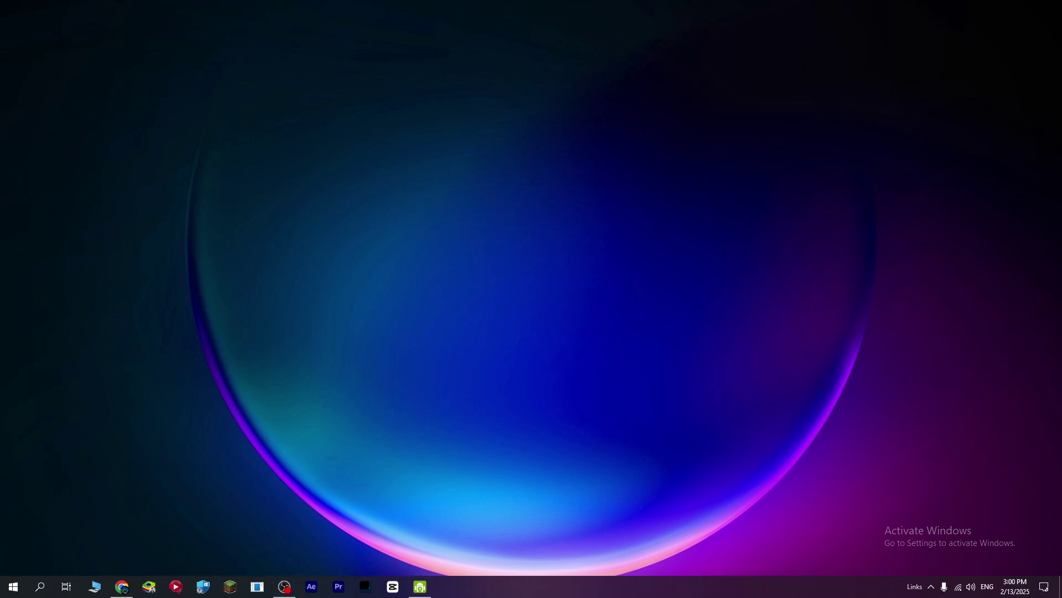
Unlock the taskbar and check that its Links toolbar is enabled.
right_click(671, 591)
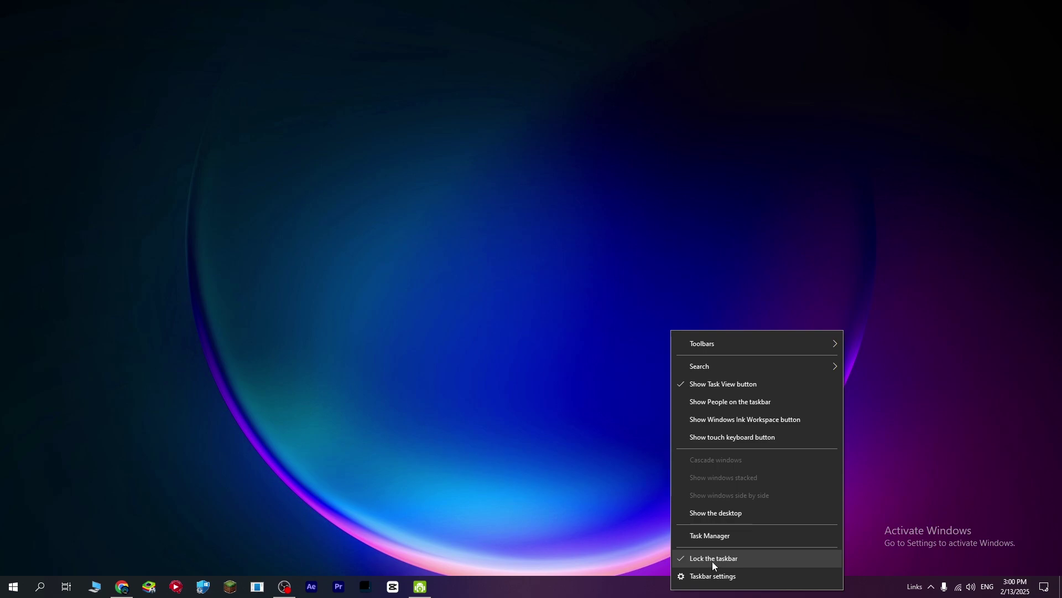
click(713, 561)
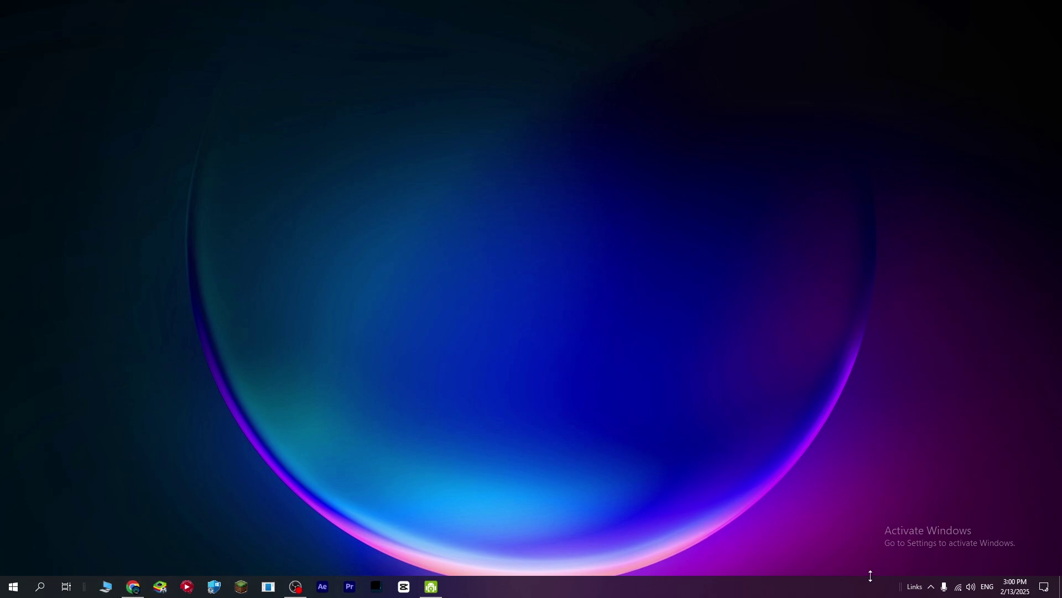
right_click(898, 586)
mouse_move(884, 352)
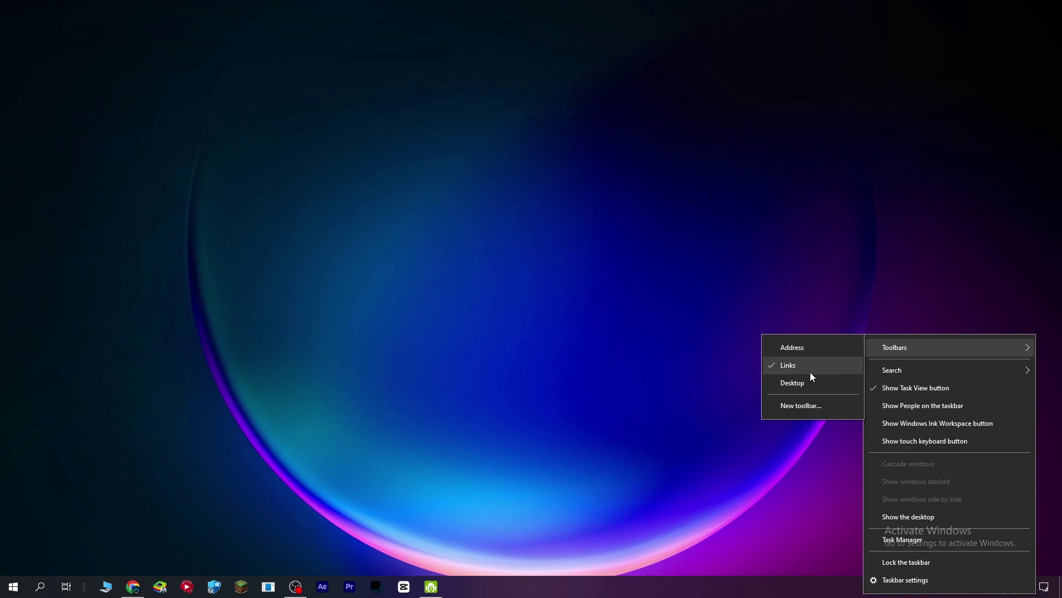
click(833, 531)
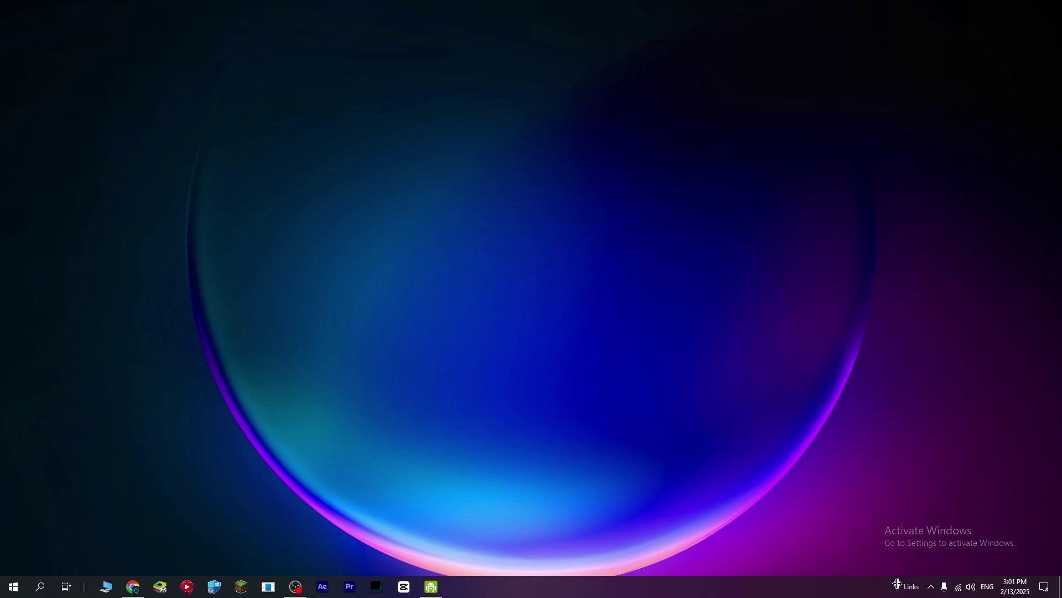
Move the Links toolbar next to the Task View button and position the app icons in the middle of the taskbar.
drag(902, 585, 82, 586)
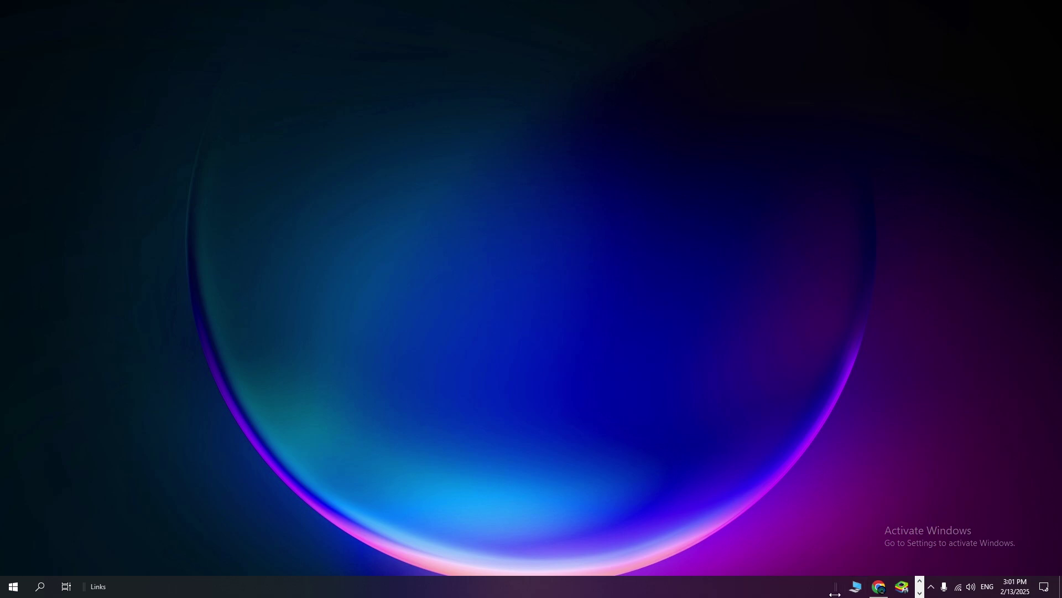
drag(835, 594, 366, 586)
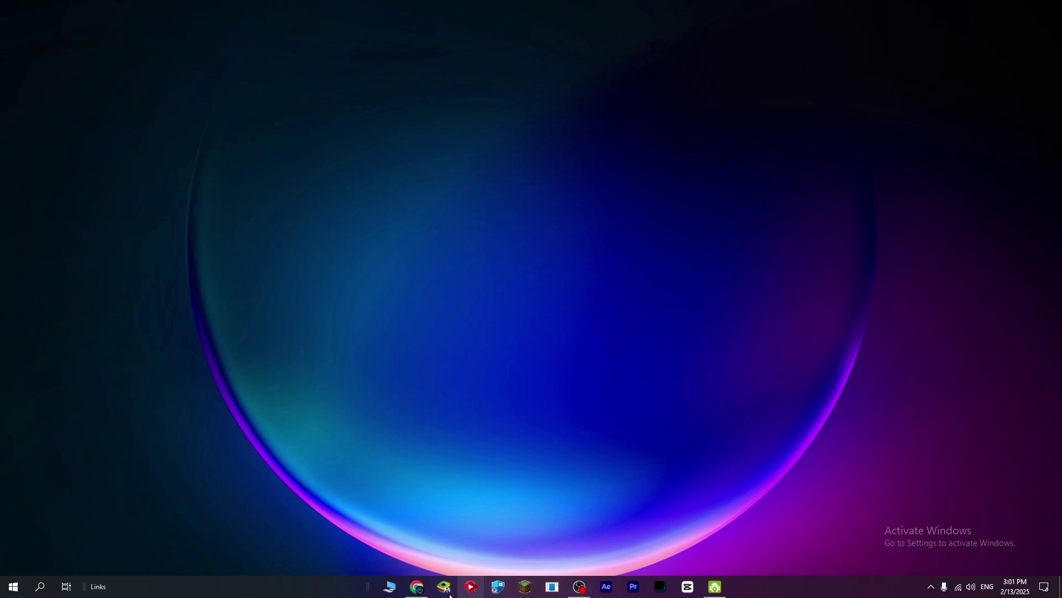
Lock the taskbar with its centered icons and refresh the desktop.
right_click(335, 588)
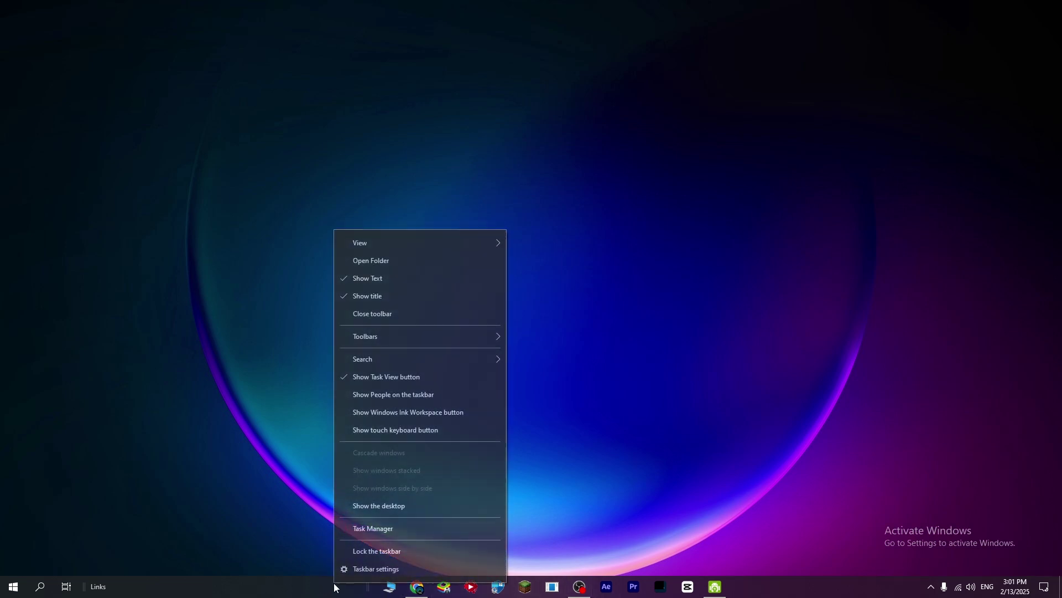
click(368, 551)
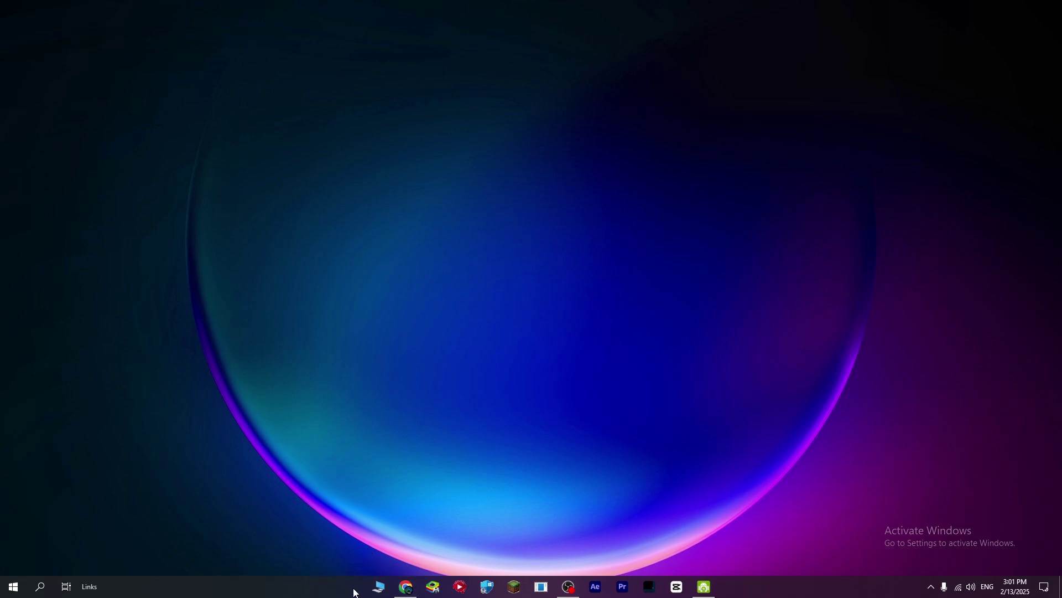
drag(378, 588, 185, 570)
right_click(443, 323)
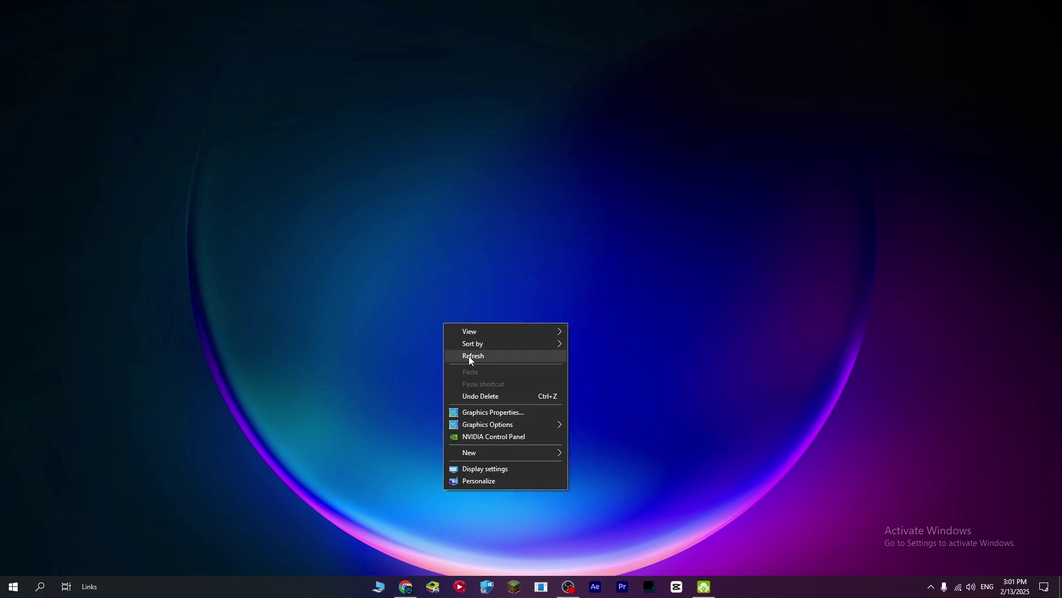
click(471, 358)
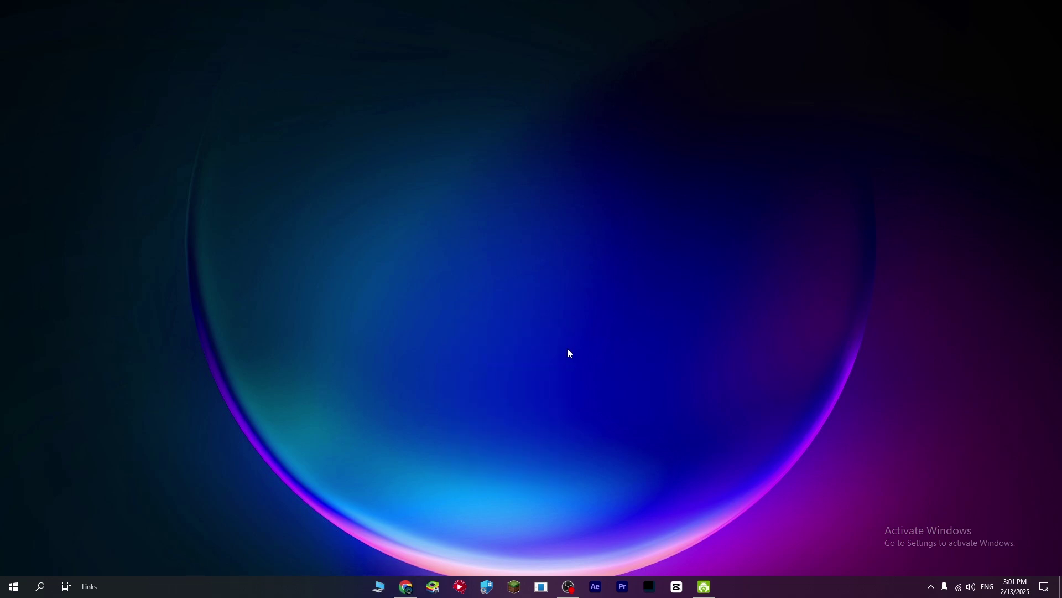